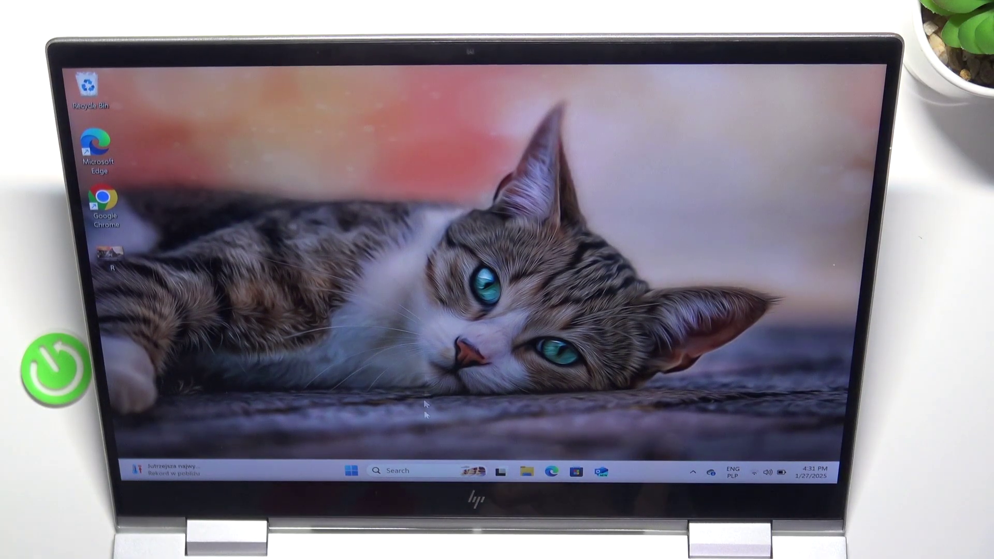
# Search Windows for 'camera' and launch the Camera app from Best match
pyautogui.click(403, 470)
pyautogui.write('ca')
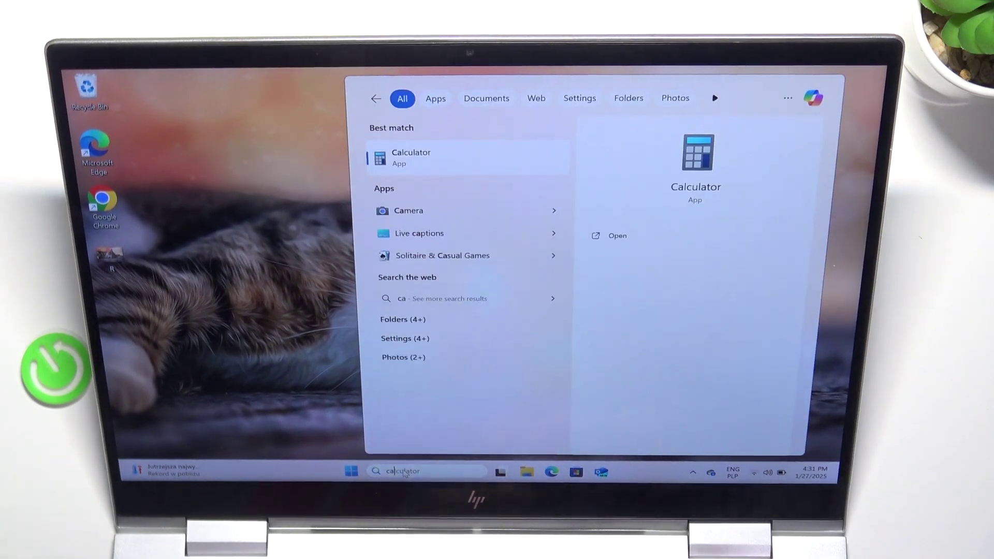
pyautogui.write('mera')
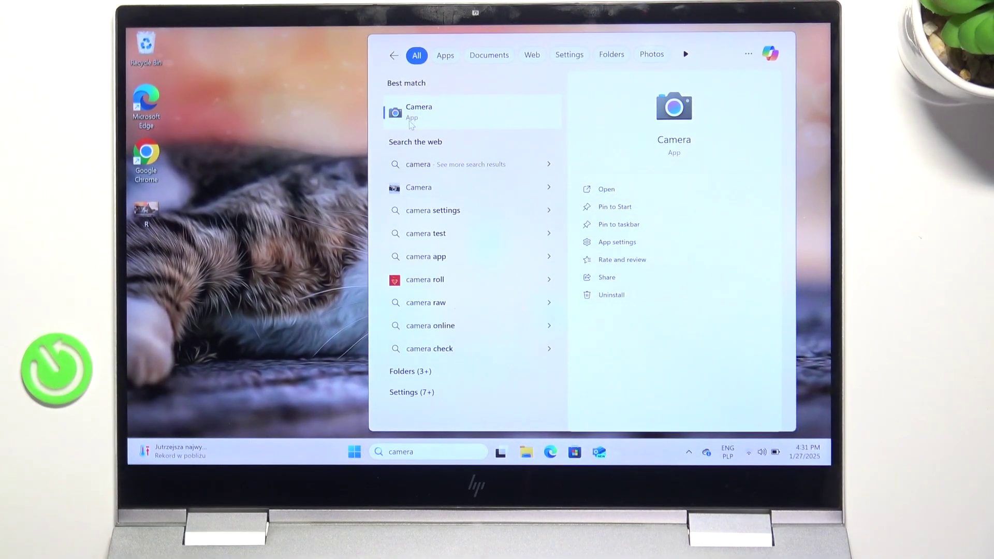
pyautogui.click(409, 121)
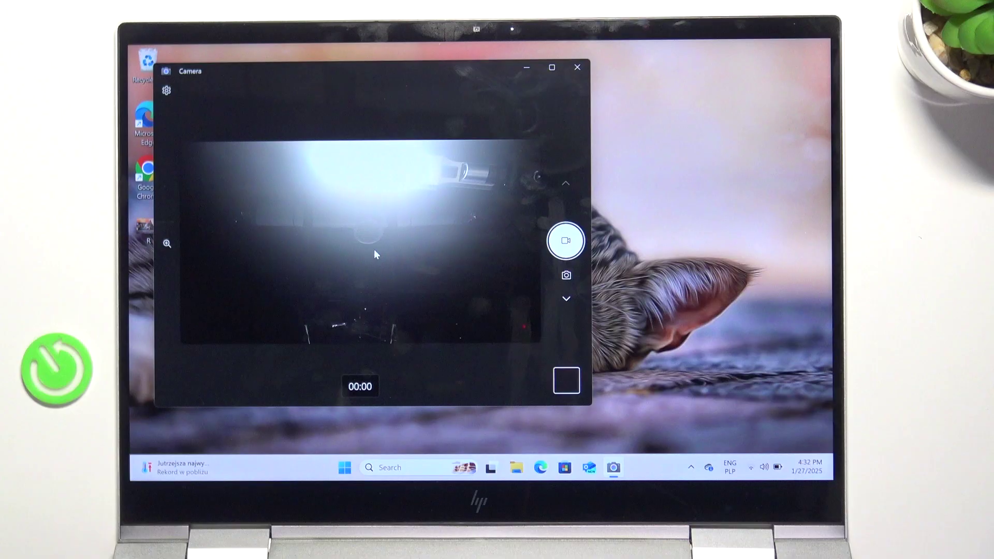
# Try Camera's photo and barcode modes, ending in Photo mode
pyautogui.click(566, 273)
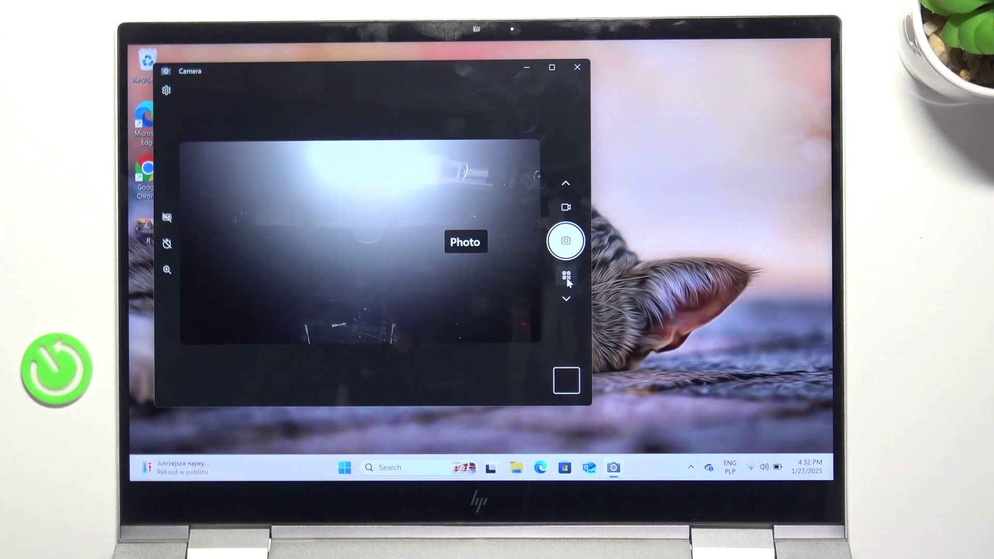
pyautogui.click(567, 277)
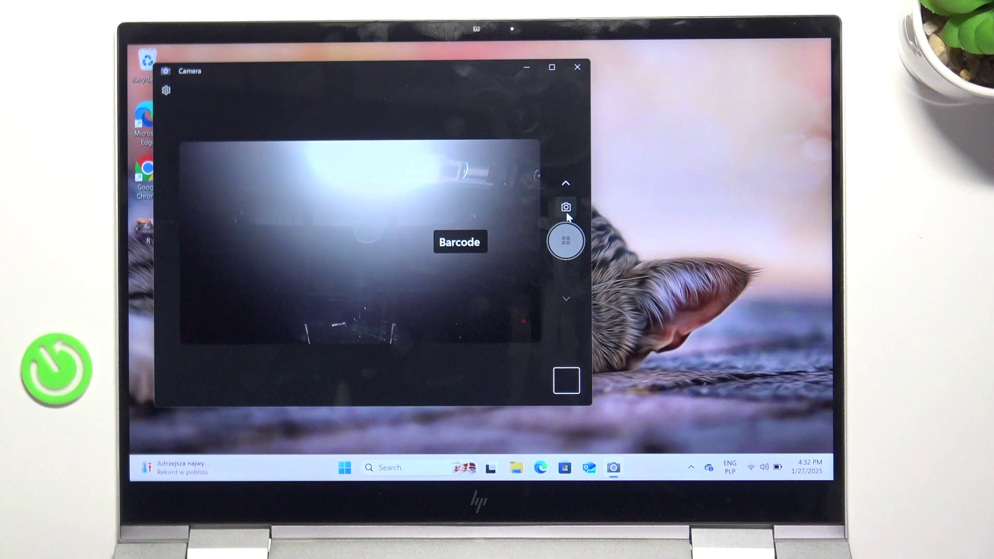
pyautogui.click(566, 207)
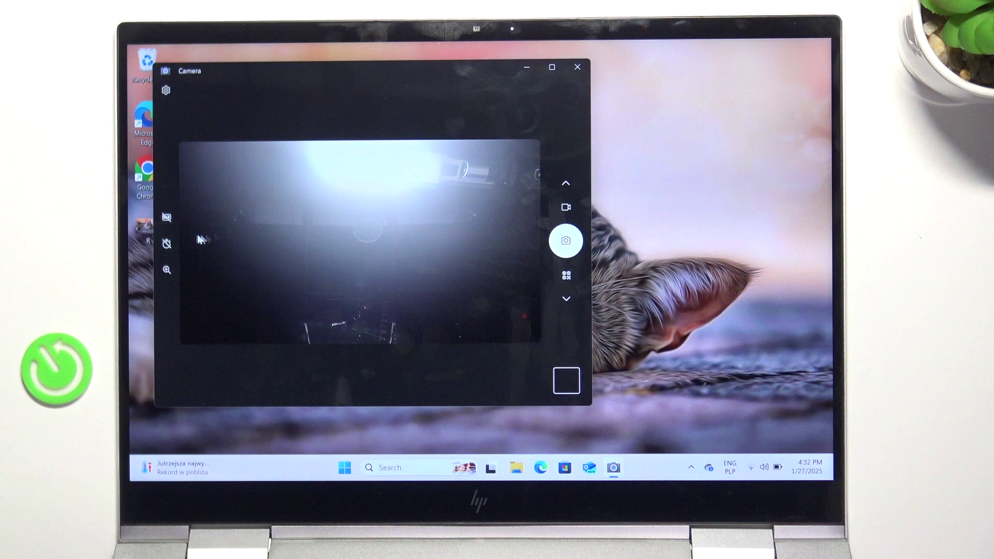
# Zoom the webcam preview in and back out with the zoom slider
pyautogui.click(166, 272)
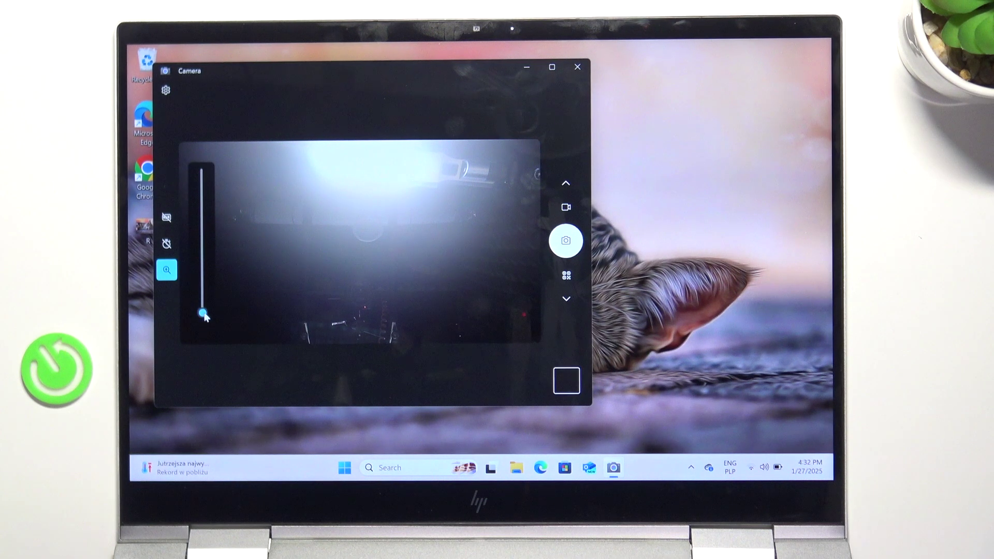
pyautogui.moveTo(205, 316)
pyautogui.mouseDown()
pyautogui.moveTo(204, 173)
pyautogui.moveTo(199, 324)
pyautogui.mouseUp()
# Take a photo, review it in the camera roll, and return to the preview
pyautogui.click(569, 242)
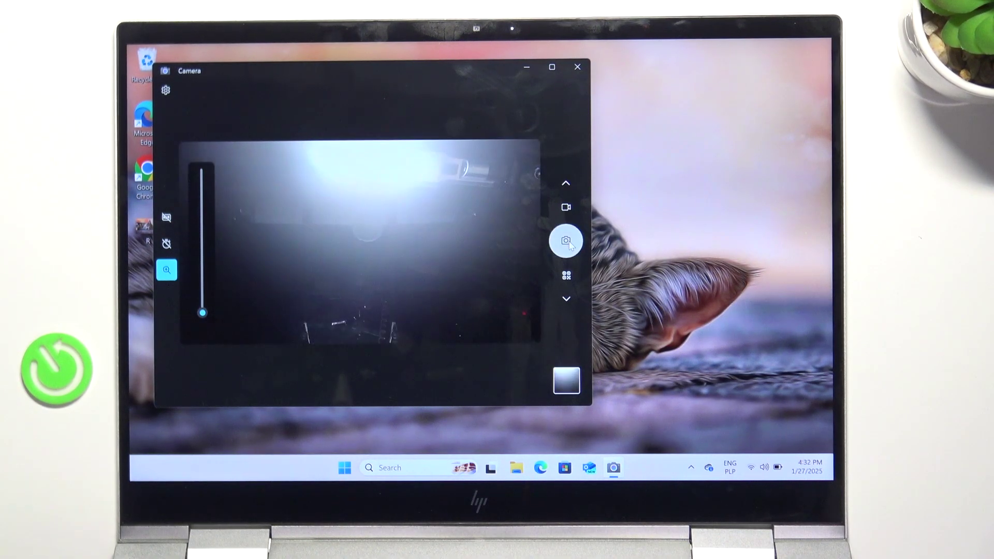
pyautogui.click(567, 380)
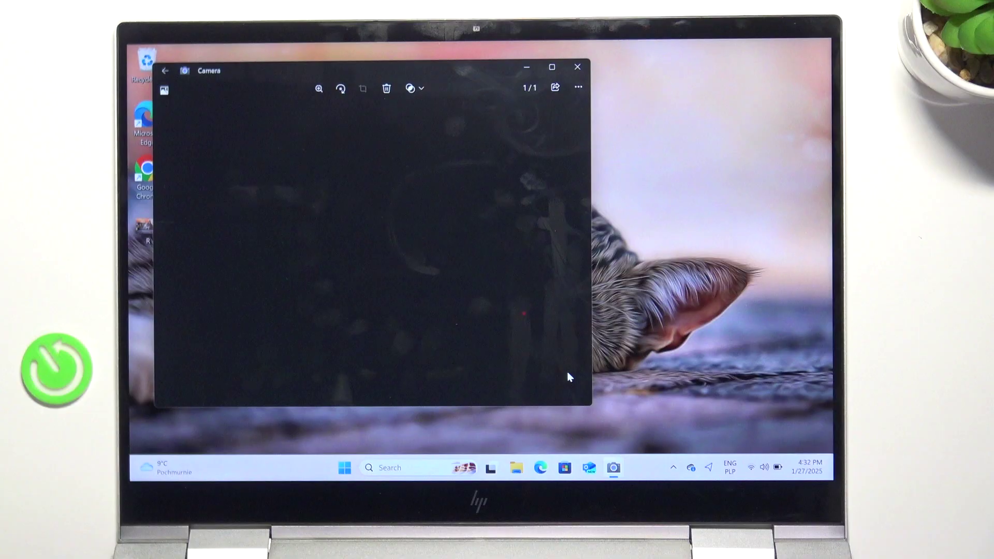
pyautogui.click(165, 71)
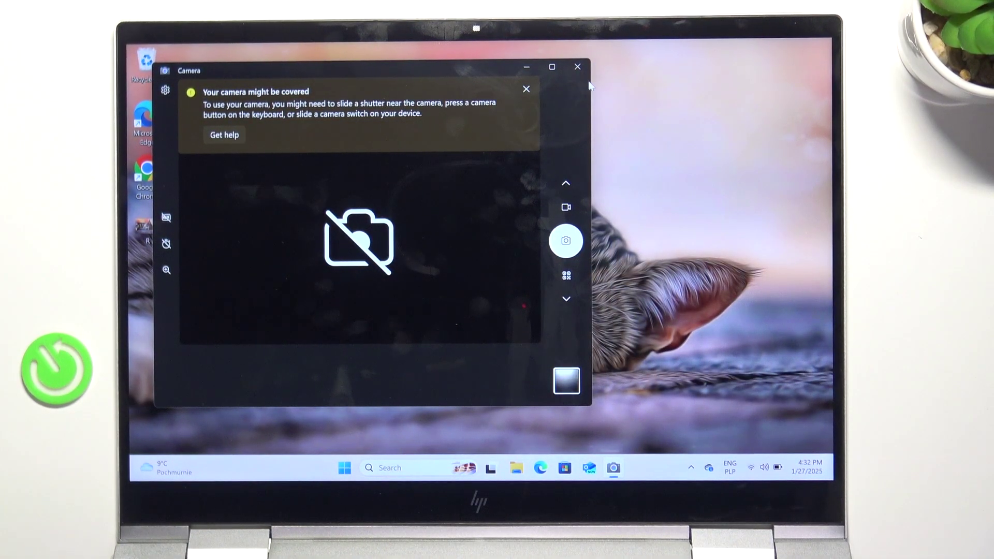
# Close the Camera window, revealing the cat wallpaper desktop
pyautogui.click(579, 68)
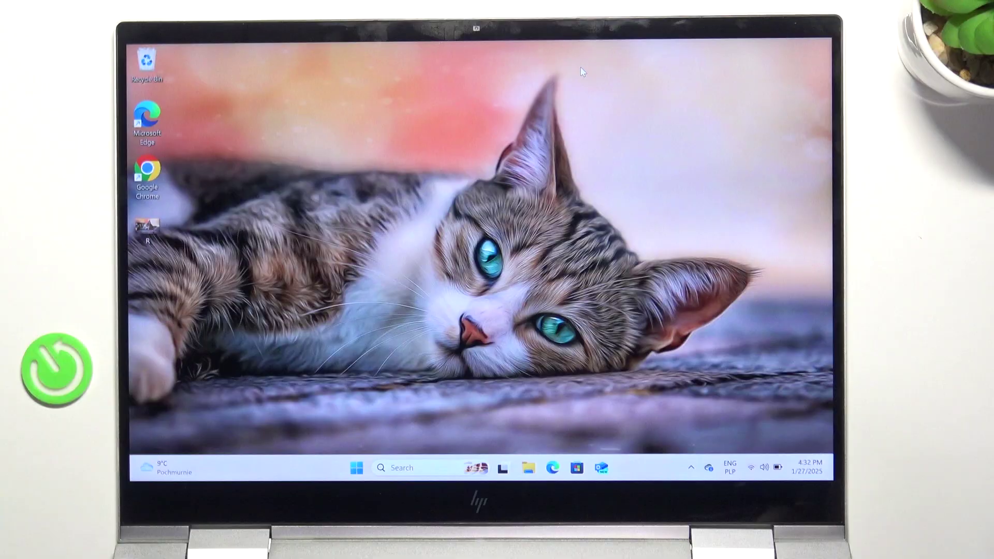